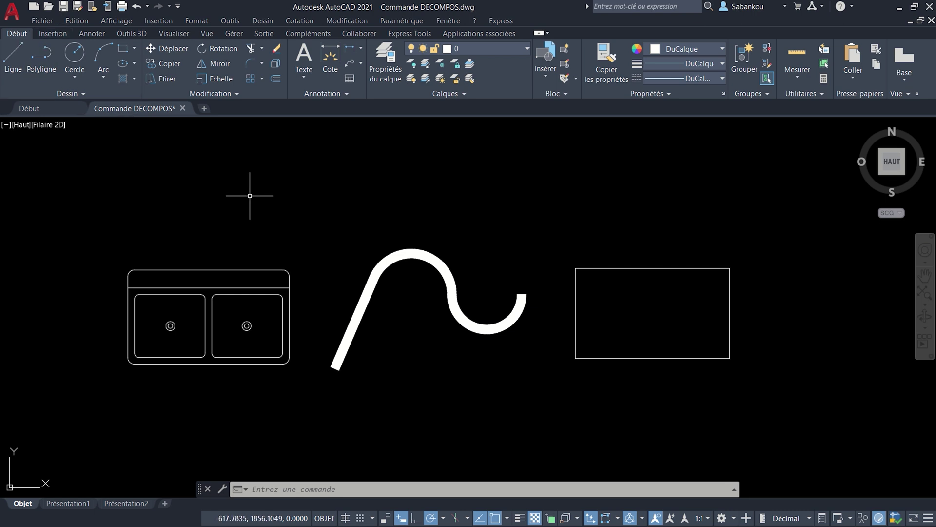
Step: Cancel the half-typed DECOMPO and check in Propriétés that the double sink is one block reference
type("DEC")
type("OMPOS")
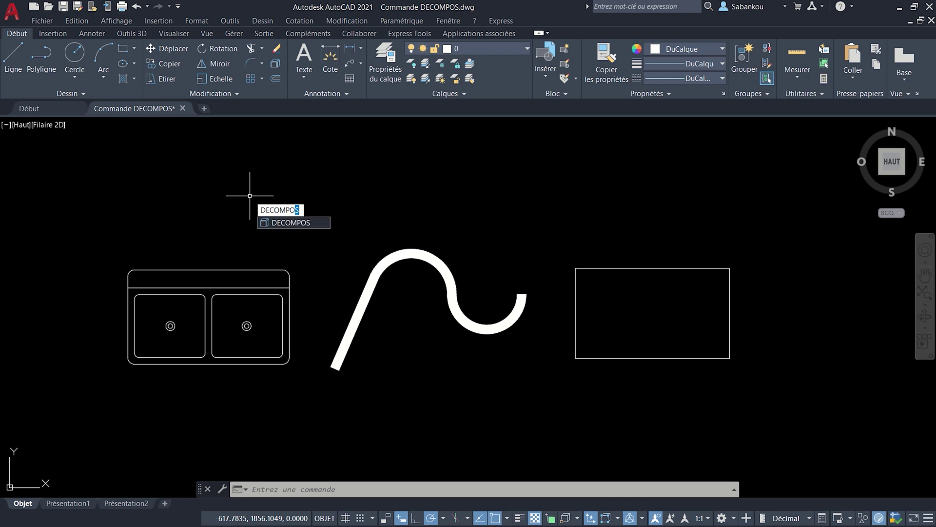
key("Return")
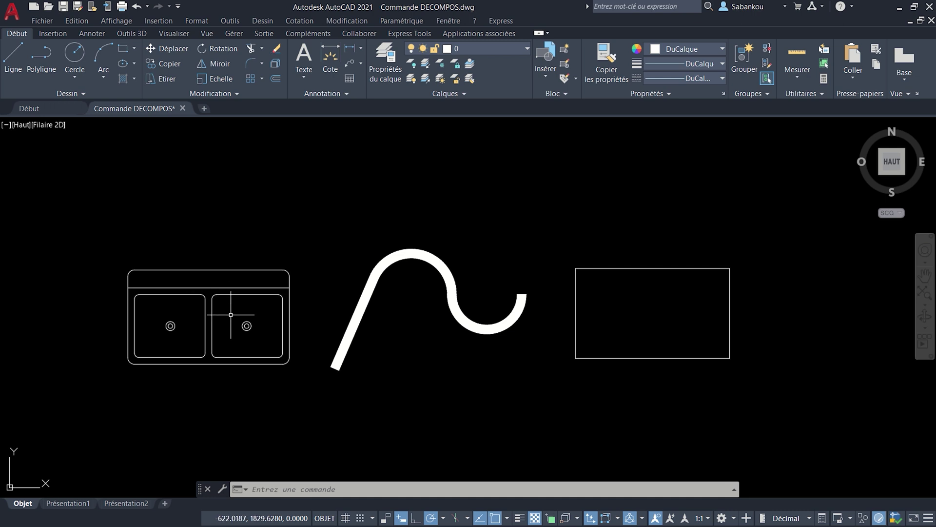
left_click(279, 307)
left_click(240, 261)
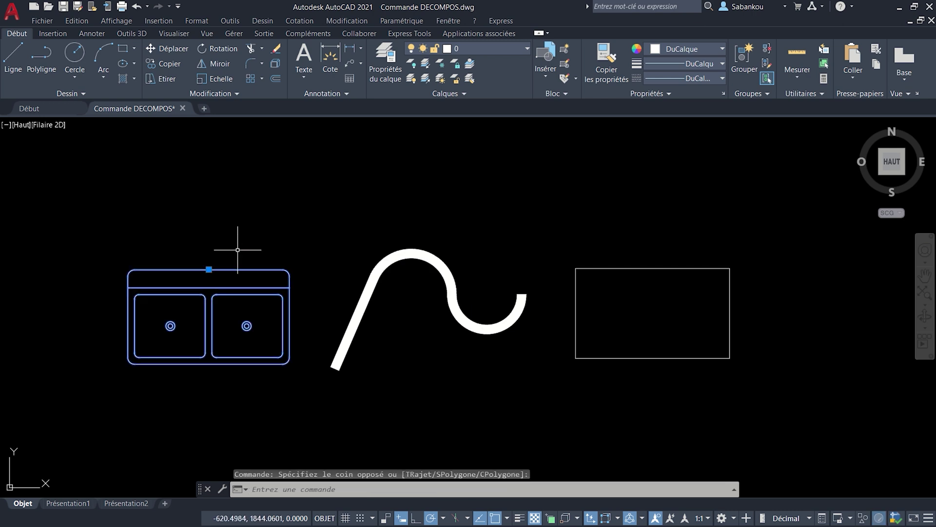
right_click(242, 292)
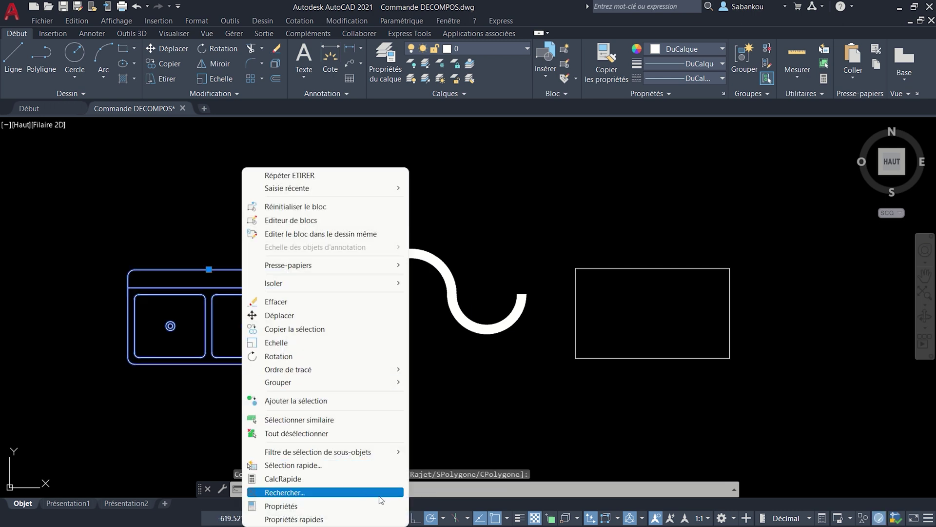
left_click(382, 505)
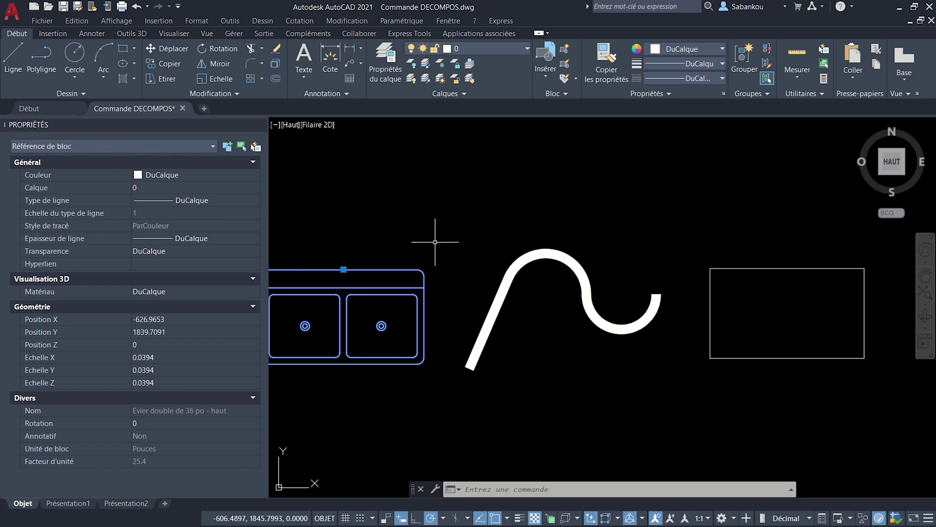
key("Escape")
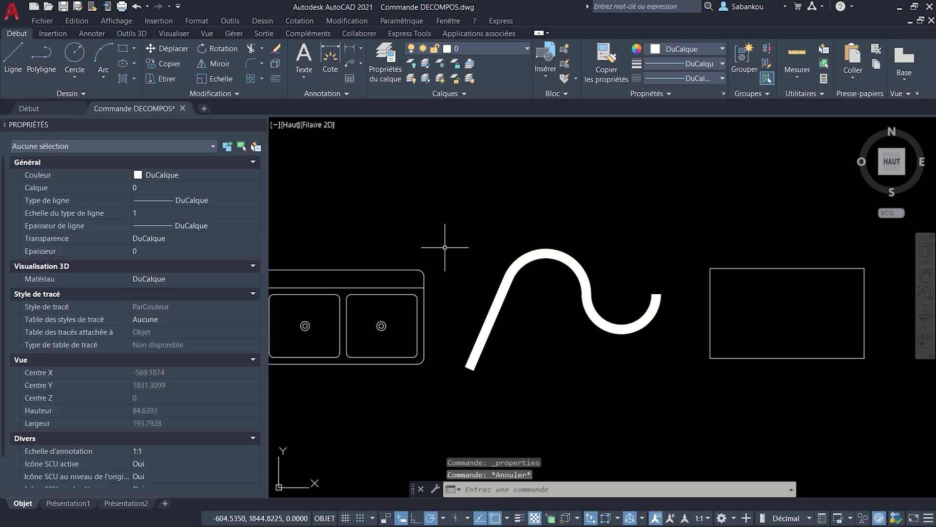
left_click(503, 281)
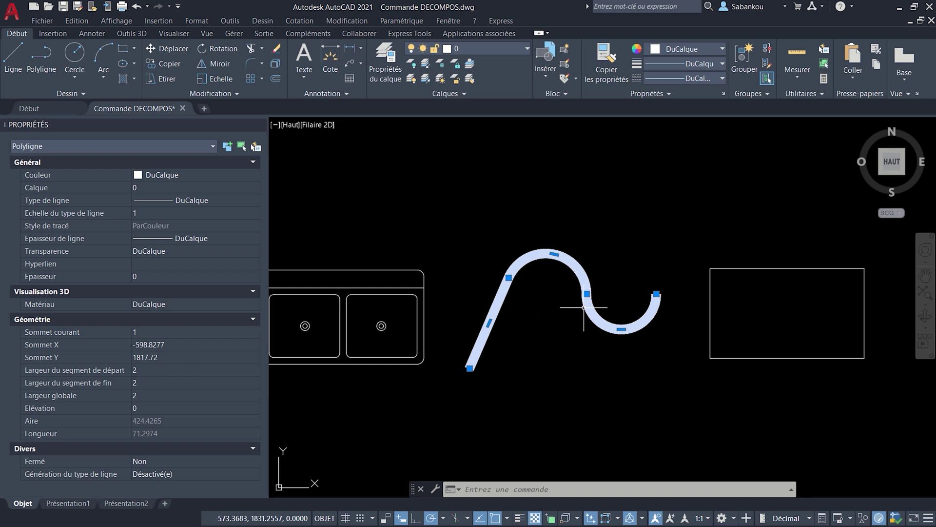
key("Escape")
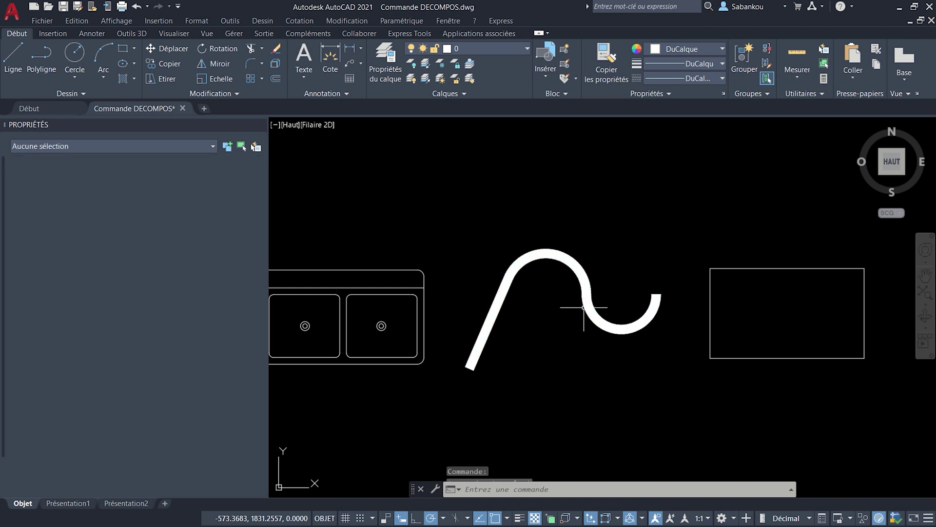
left_click(836, 394)
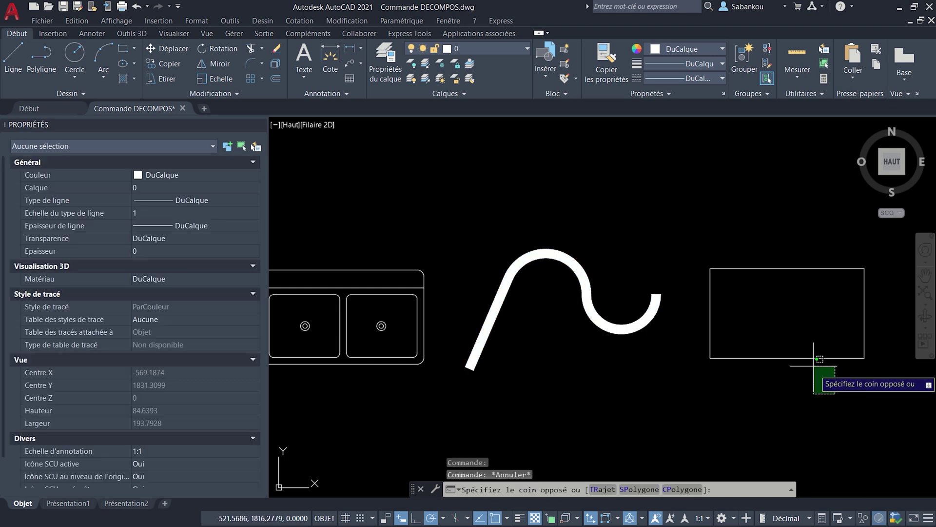
left_click(786, 320)
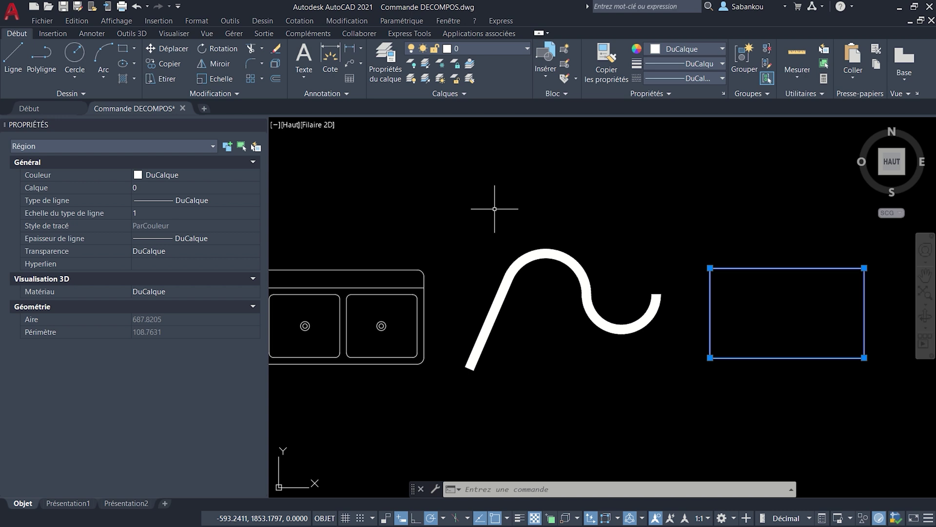
key("Escape")
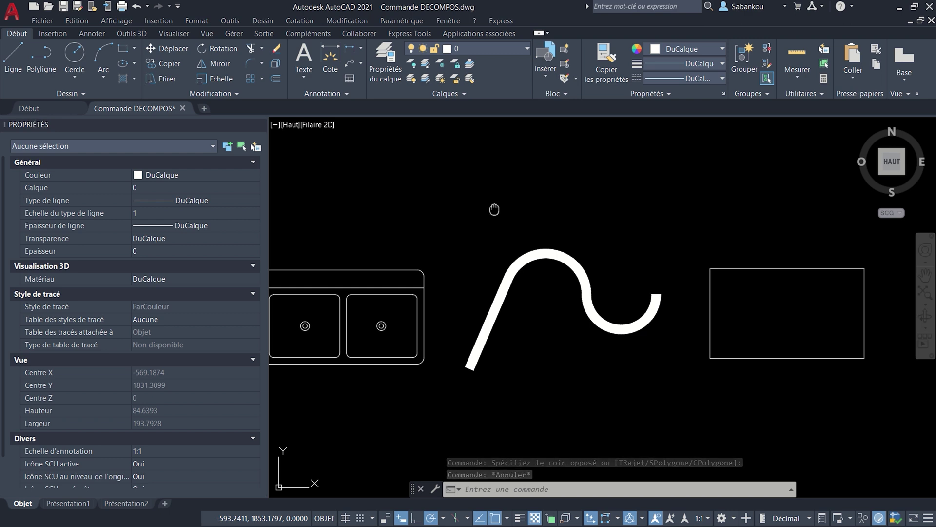
Step: Zoom in on the double sink and select block 'Evier double de 36 po - haut'
middle_click_drag(494, 209, 515, 209)
scroll(481, 261, "up", 1)
middle_click_drag(481, 261, 539, 245)
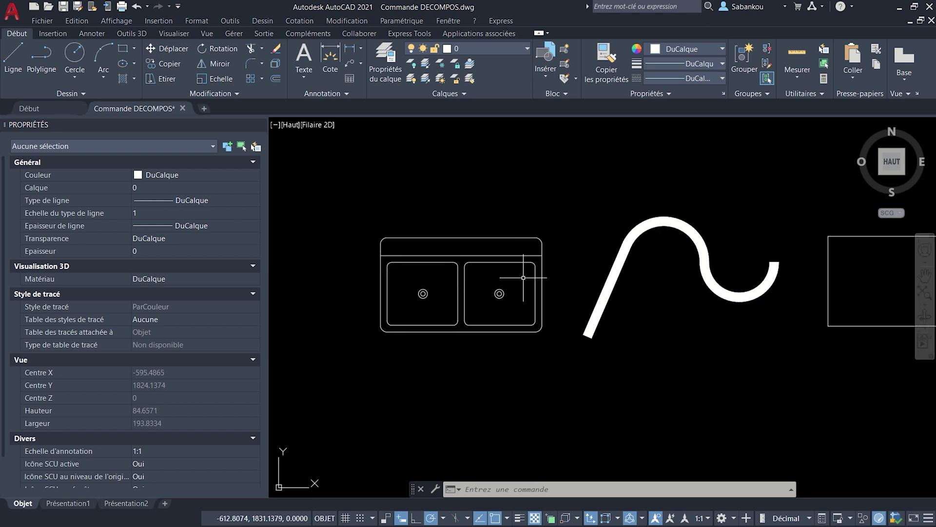
scroll(517, 259, "up", 2)
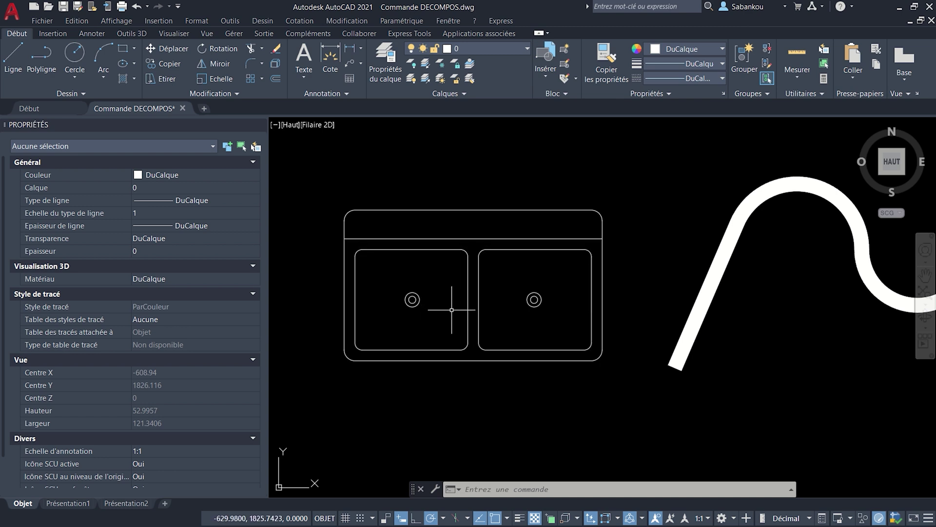
scroll(452, 310, "up", 3)
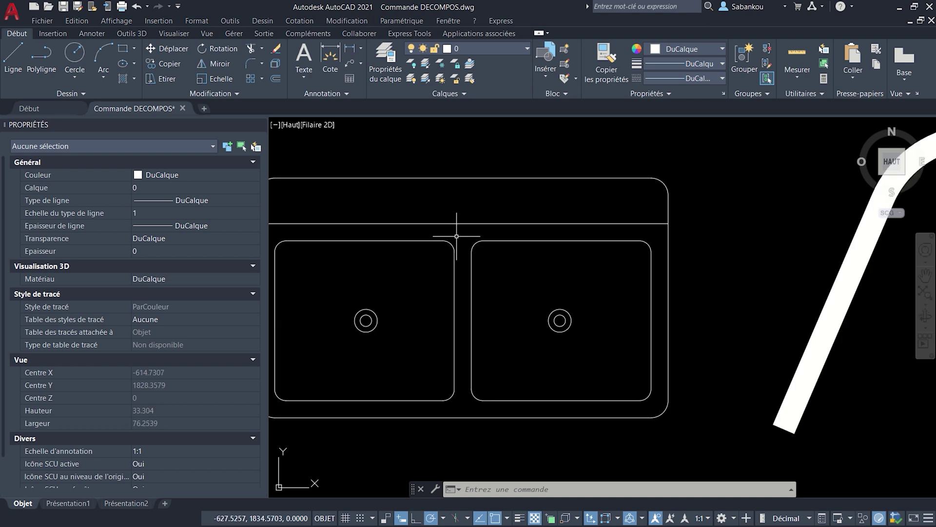
scroll(446, 248, "up", 2)
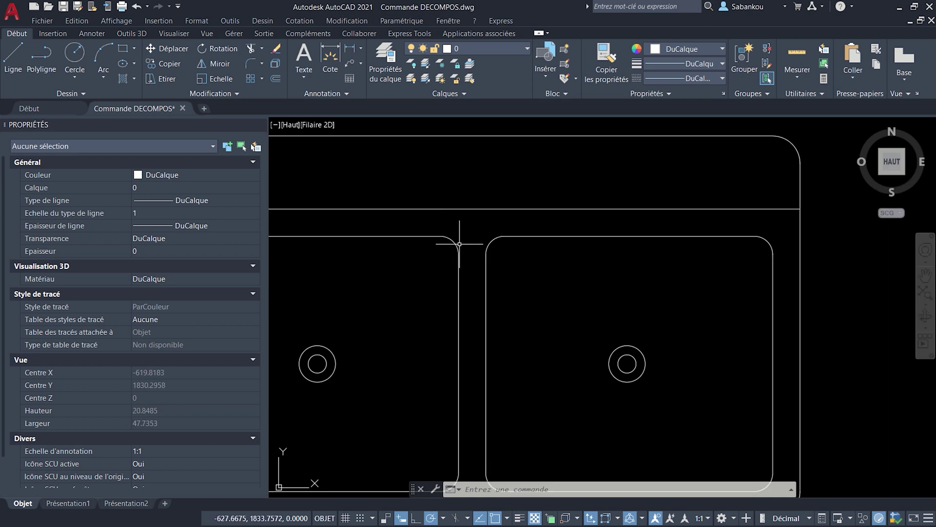
scroll(460, 244, "down", 2)
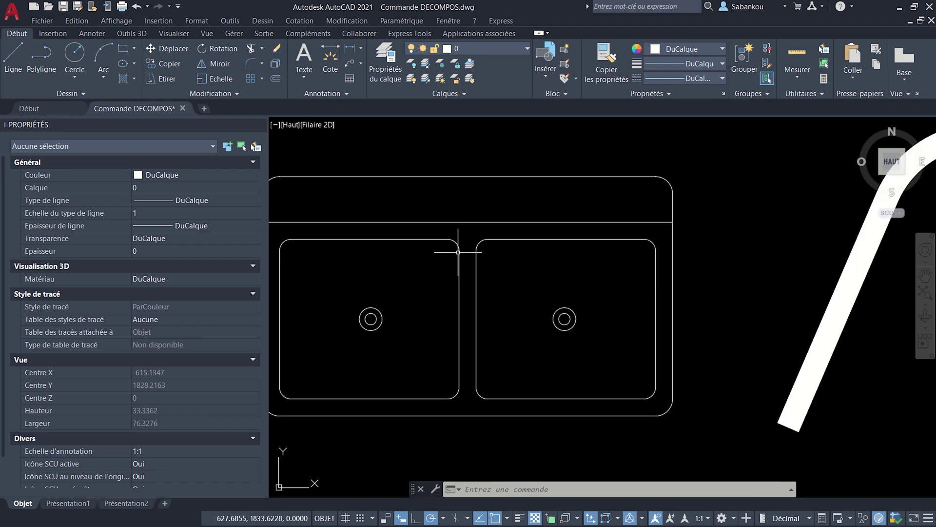
left_click(469, 218)
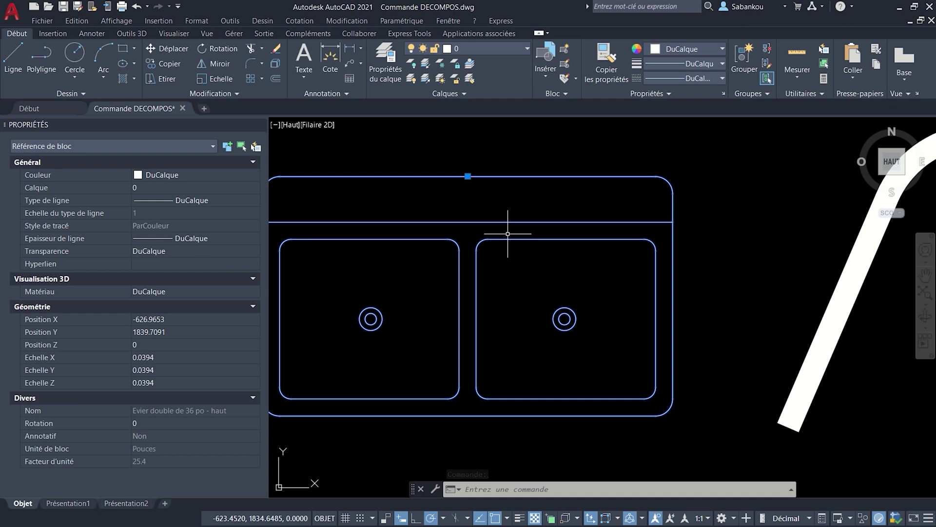
Step: Clear the sink selection, recentre the view and launch Décomposer from the Modification panel
middle_click_drag(508, 233, 515, 247)
key("Escape")
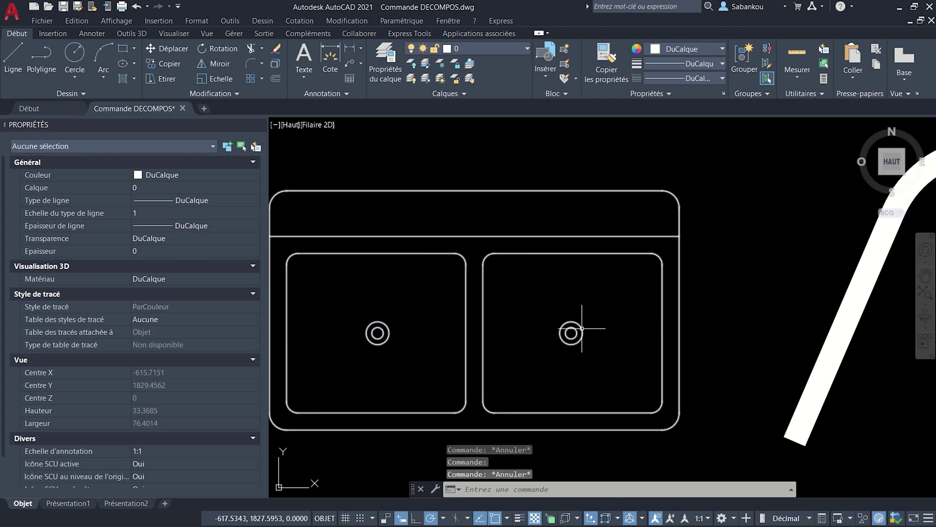
left_click(569, 327)
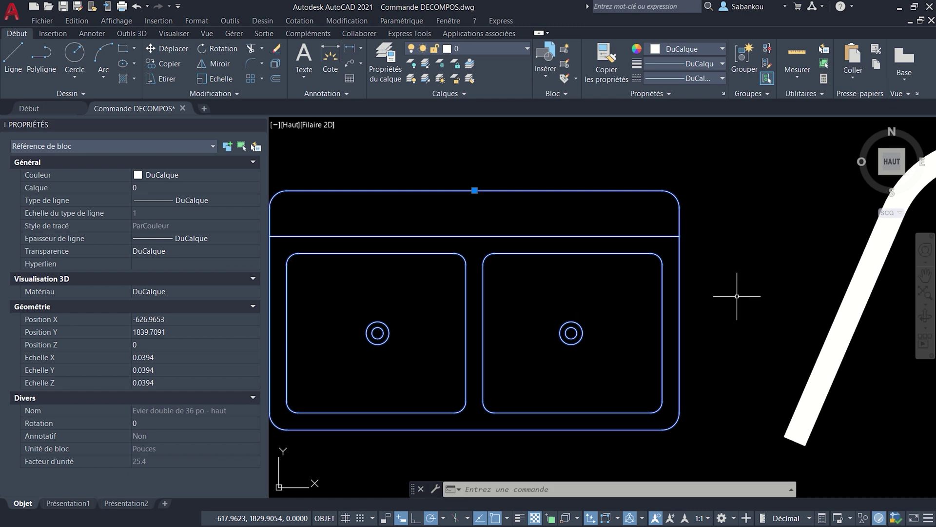
key("Escape")
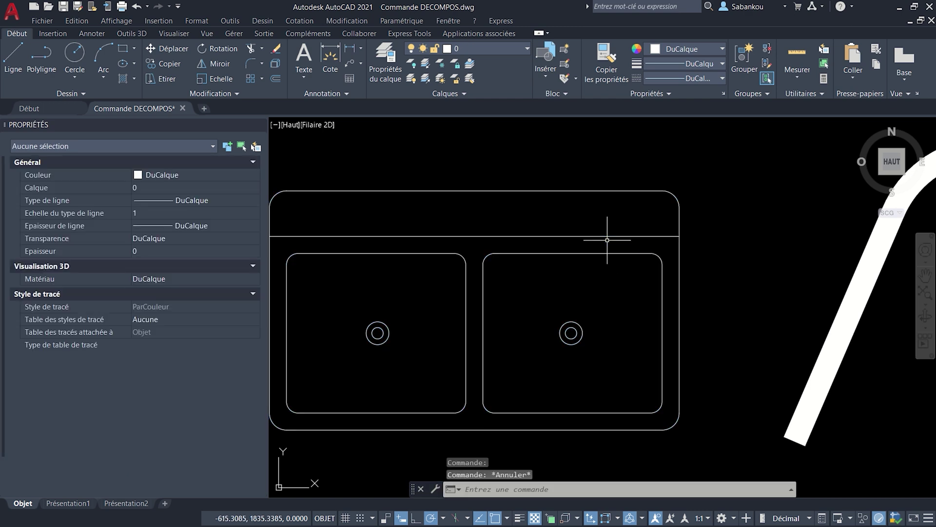
middle_click_drag(577, 234, 607, 234)
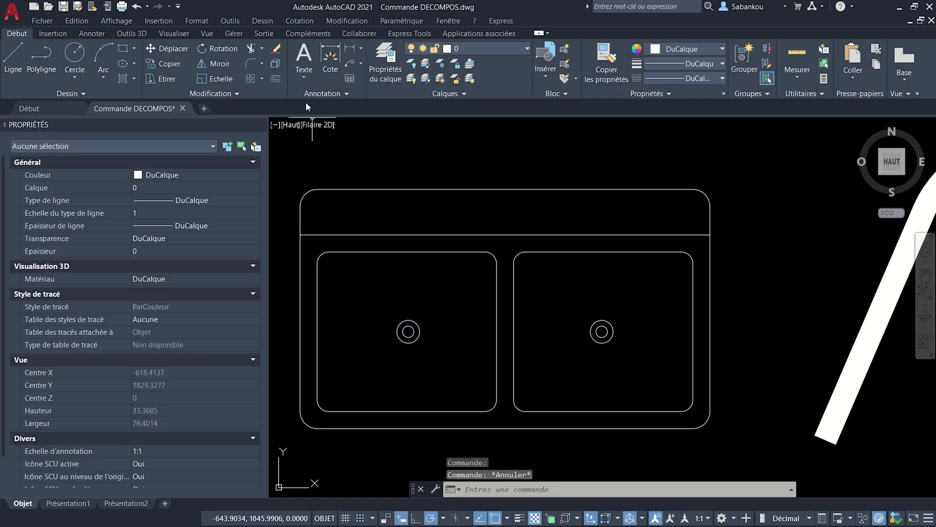
left_click(277, 62)
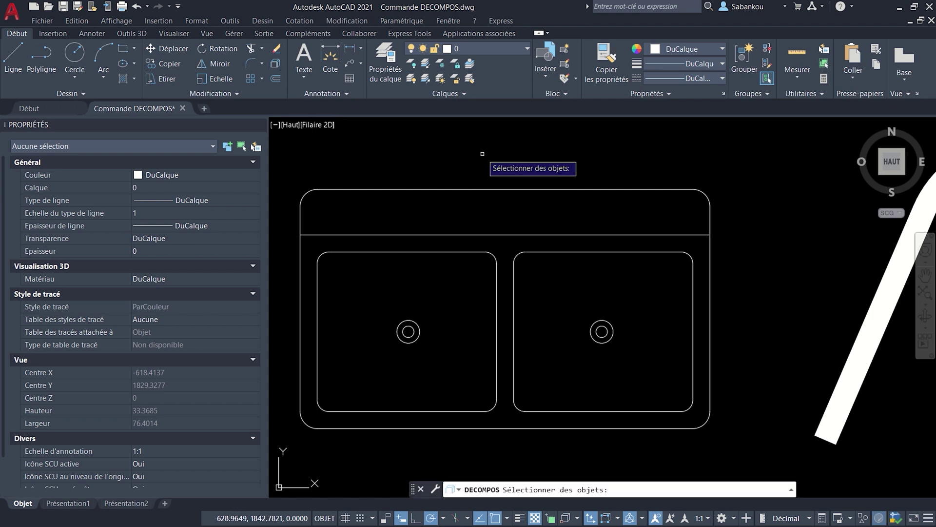
left_click(630, 307)
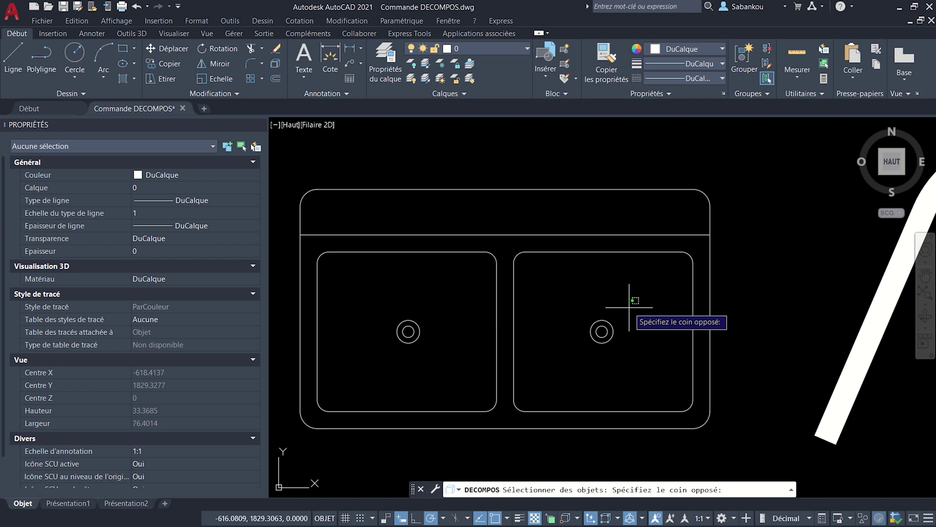
left_click(527, 181)
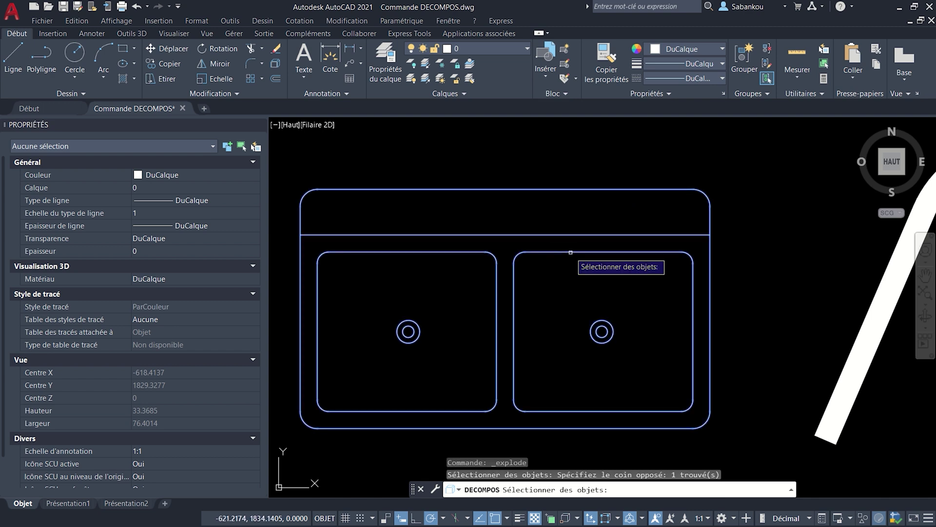
key("Return")
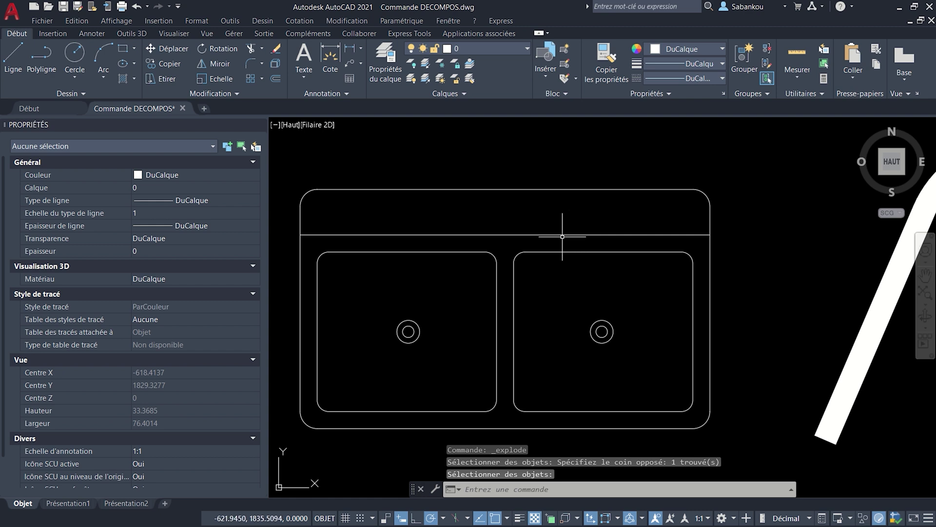
left_click(561, 236)
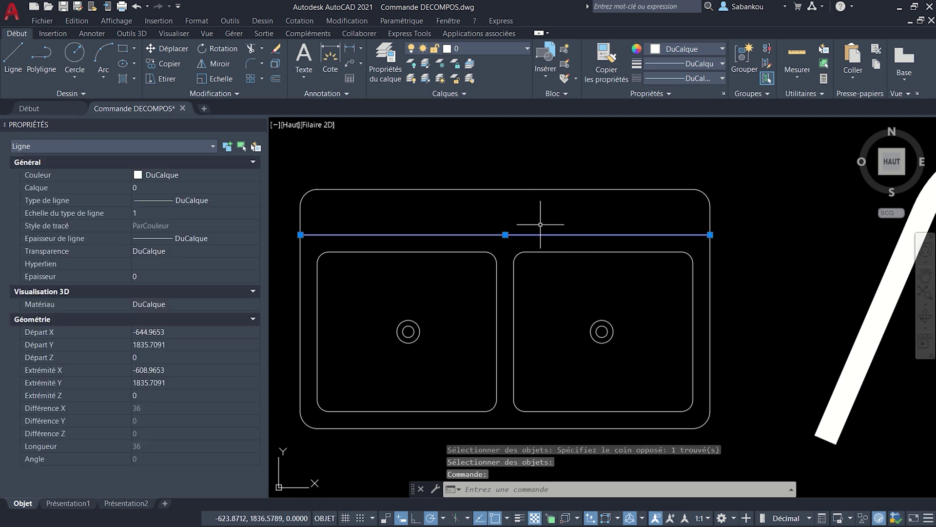
key("Escape")
scroll(600, 346, "up", 2)
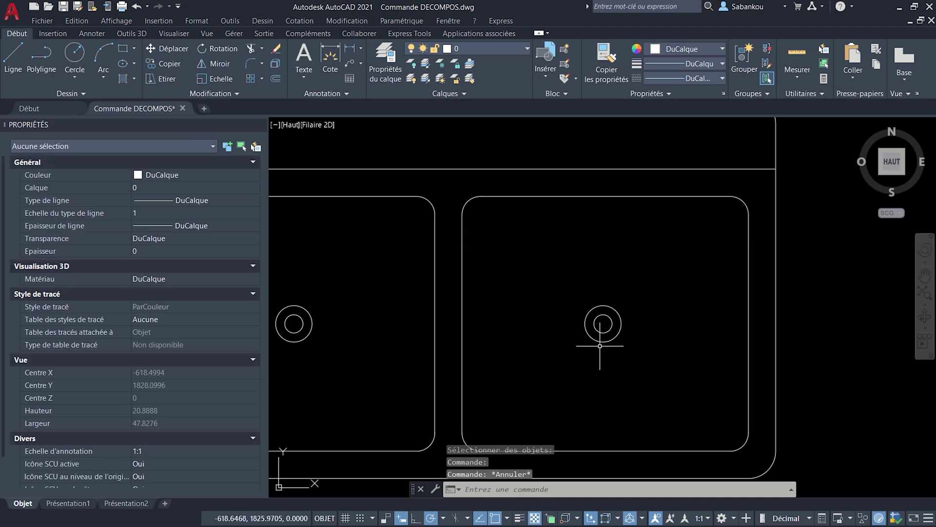
left_click(612, 324)
key("Escape")
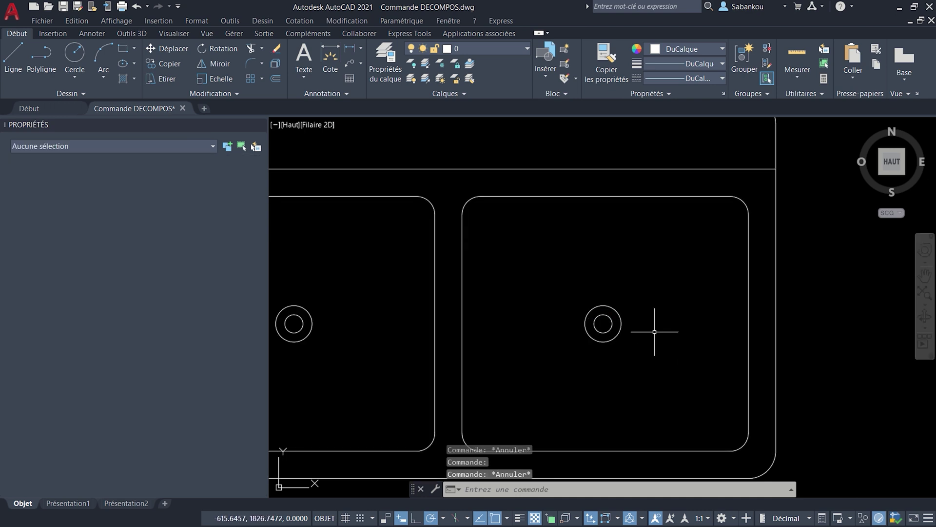
left_click(609, 308)
key("Escape")
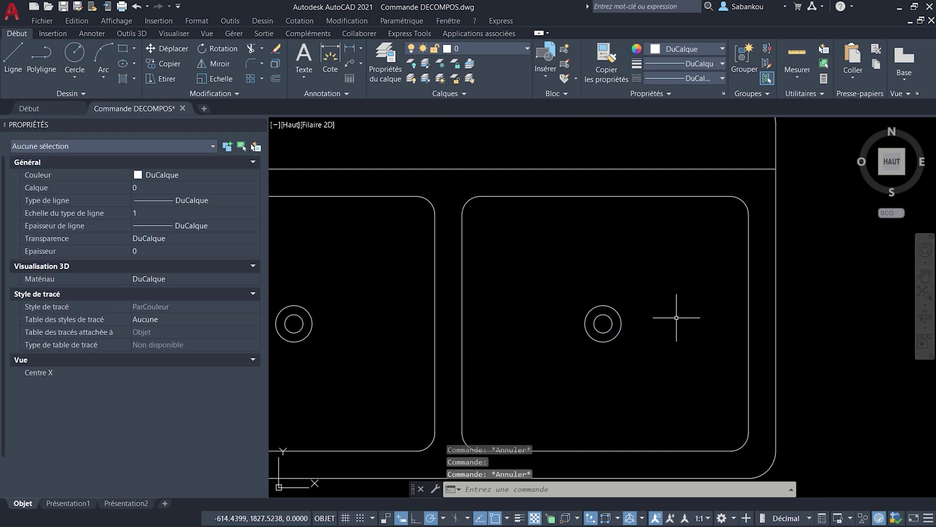
scroll(731, 220, "up", 3)
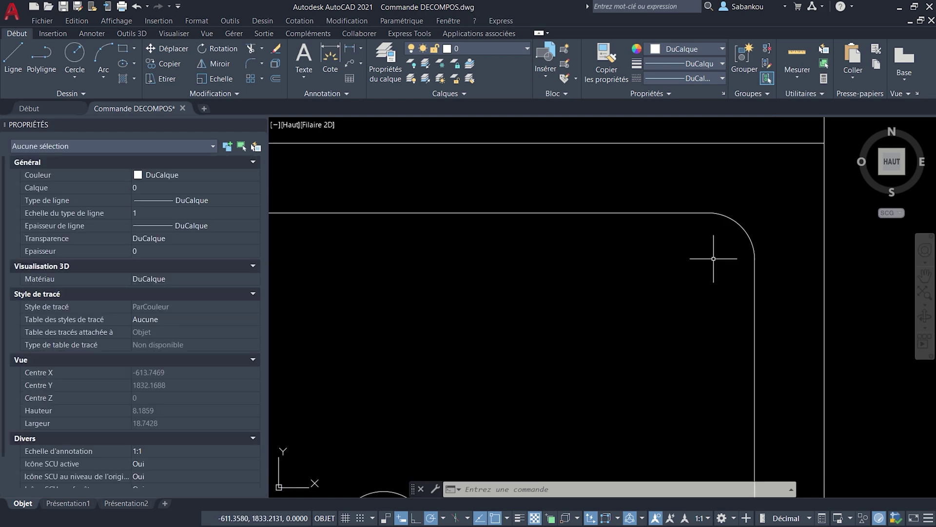
left_click(742, 224)
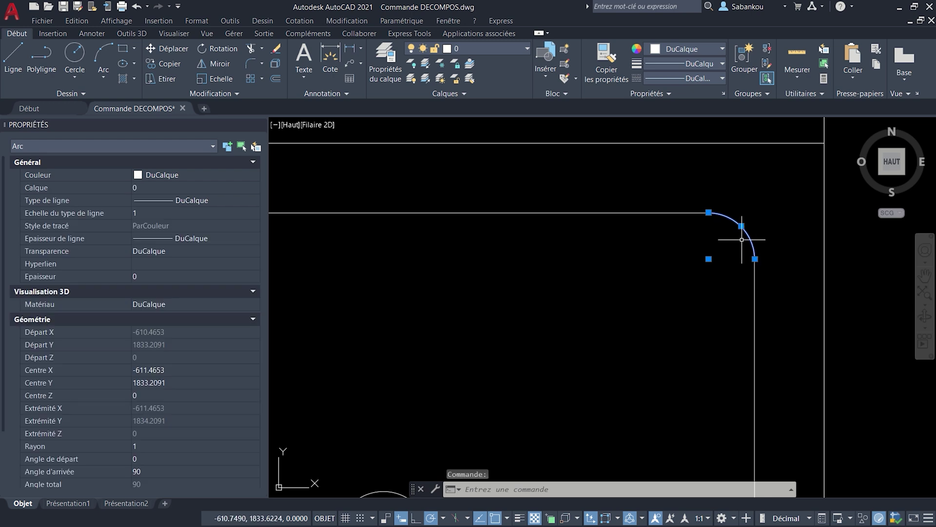
key("Escape")
scroll(739, 253, "down", 3)
scroll(736, 265, "down", 3)
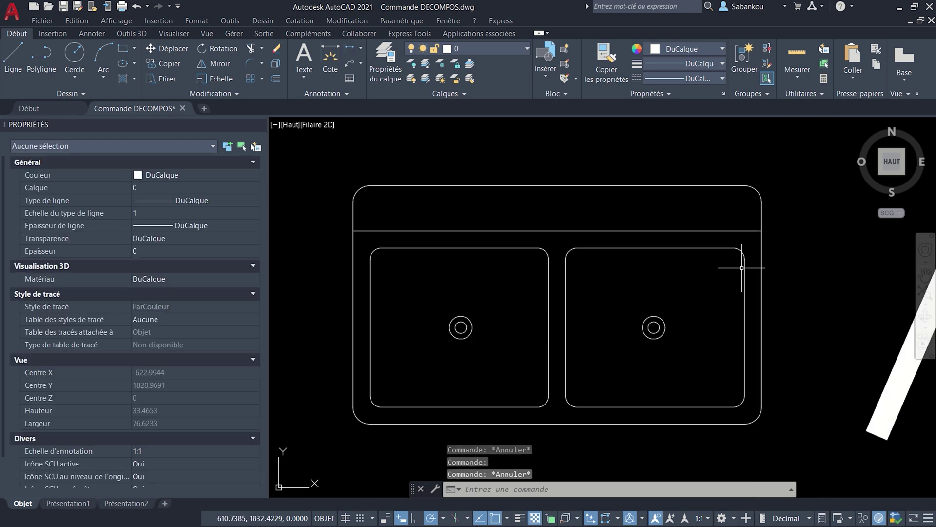
Step: Explode the thick S-shaped polyline with DECOMPOS using a crossing window
mouse_move(851, 268)
middle_mouse_down()
mouse_move(602, 265)
mouse_move(568, 278)
middle_mouse_up()
middle_click_drag(732, 318, 691, 314)
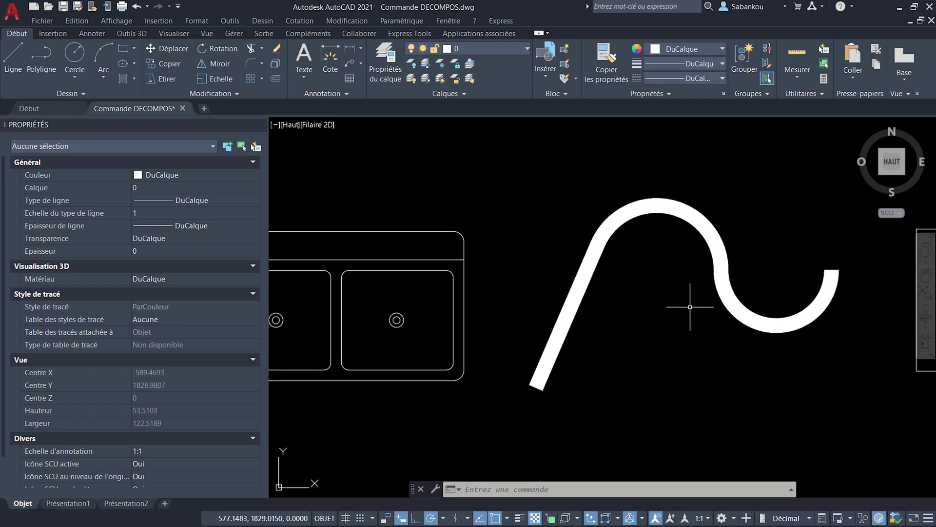
type("DECOMPOS")
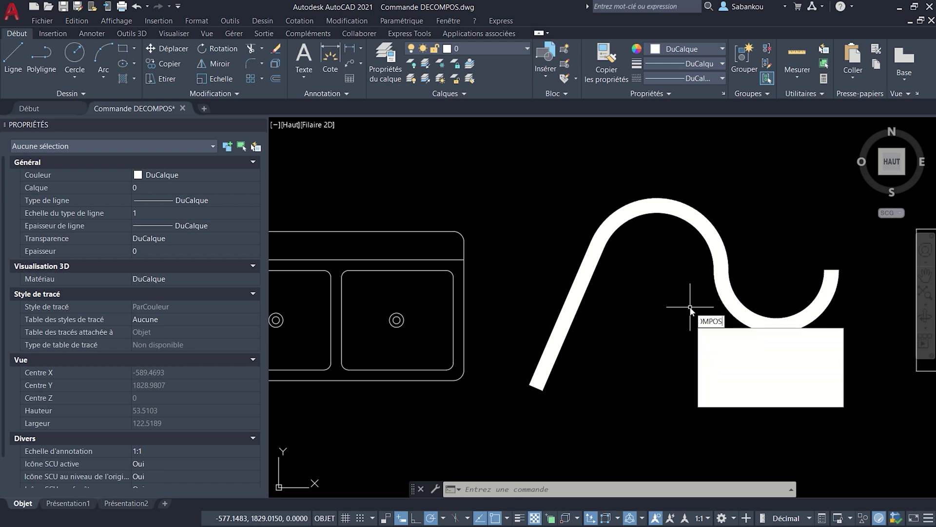
key("Return")
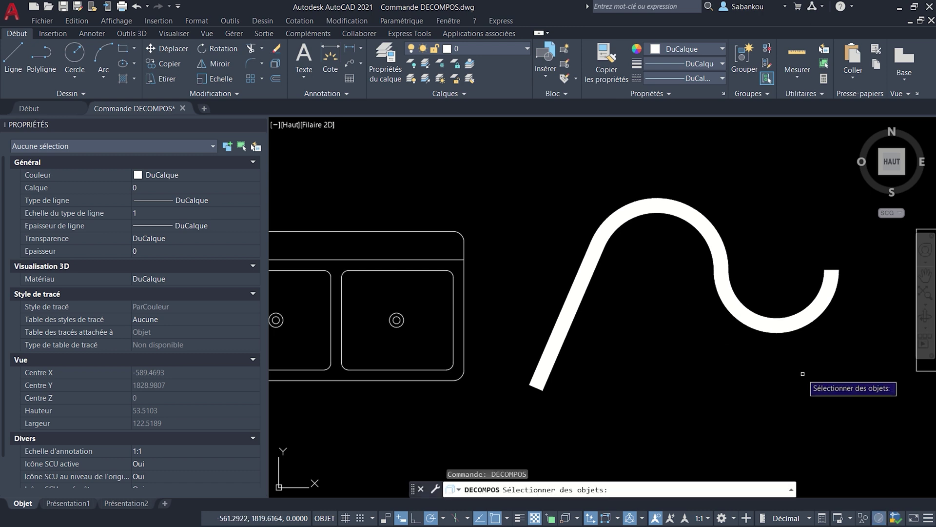
left_click(822, 389)
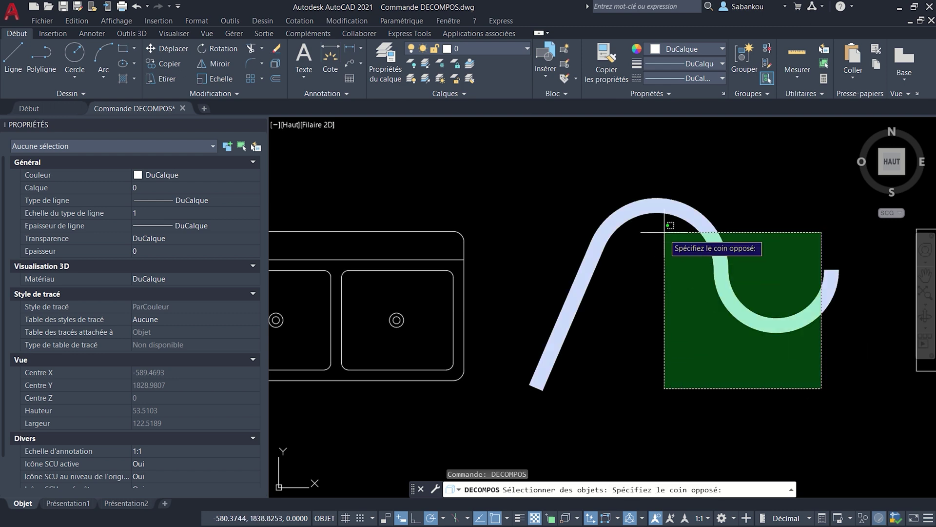
left_click(580, 180)
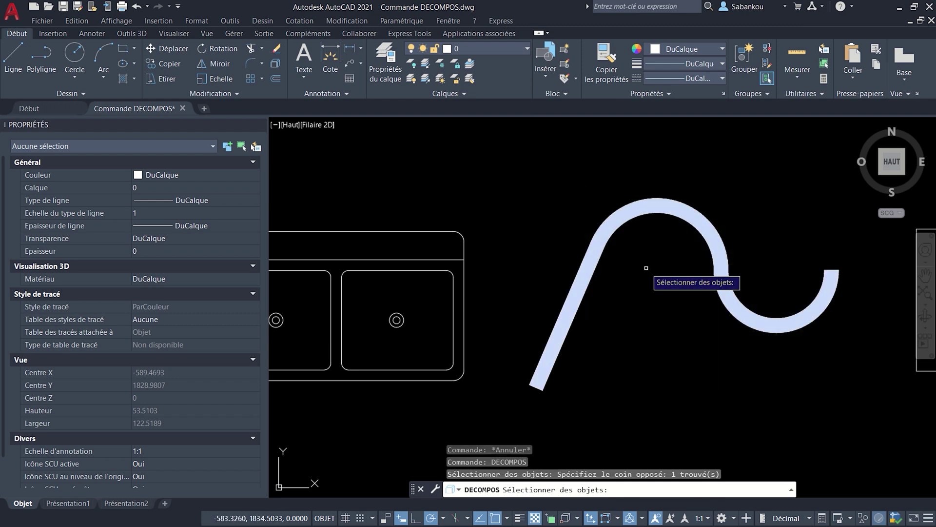
key("Return")
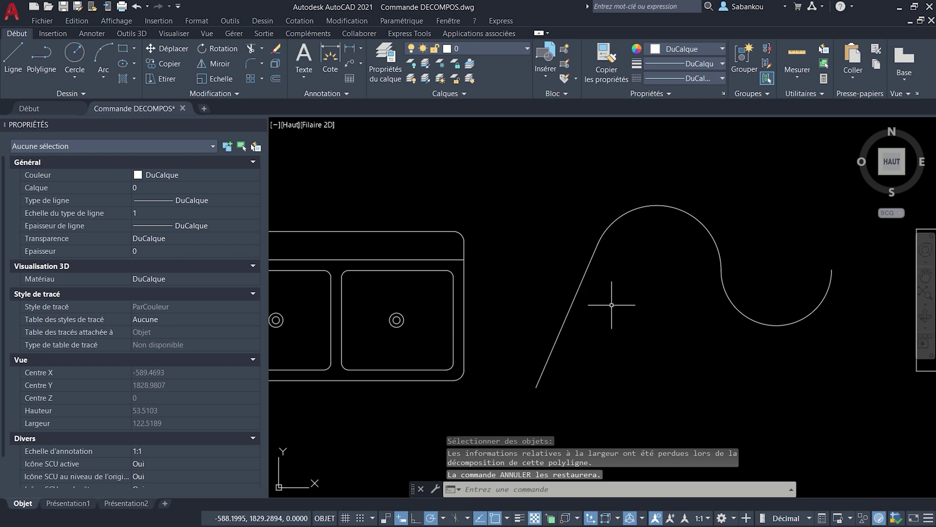
left_click(572, 302)
key("Escape")
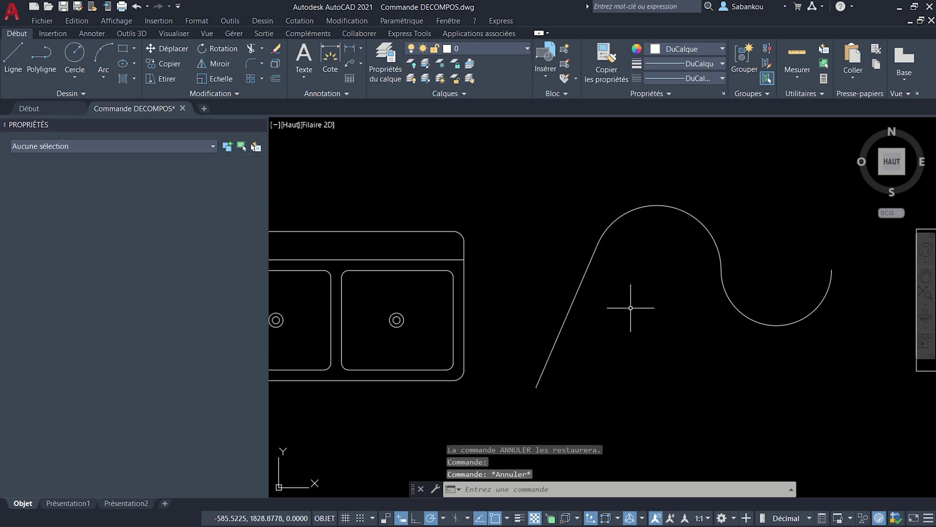
left_click(696, 219)
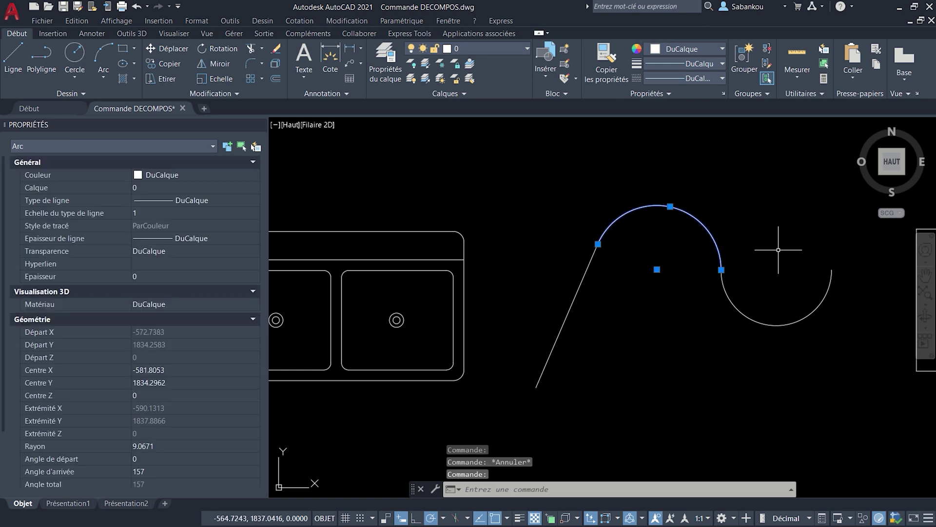
key("Escape")
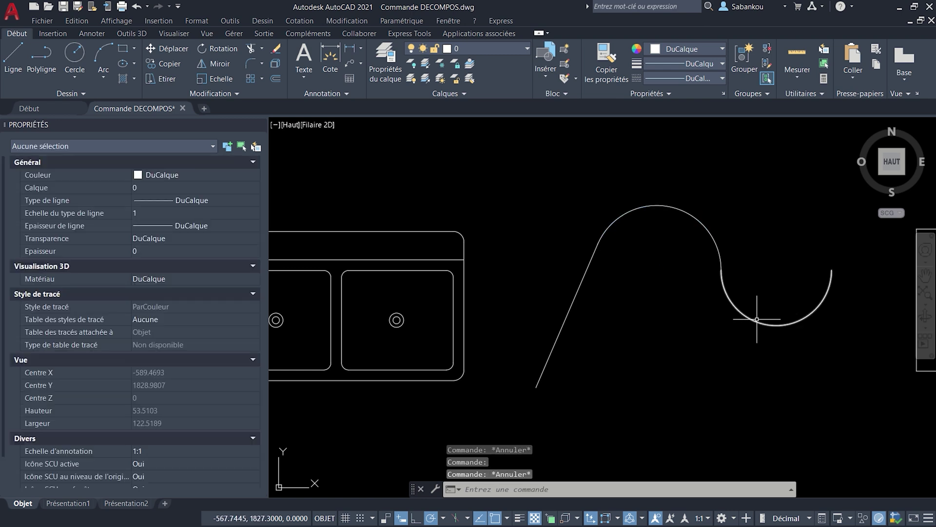
left_click(760, 322)
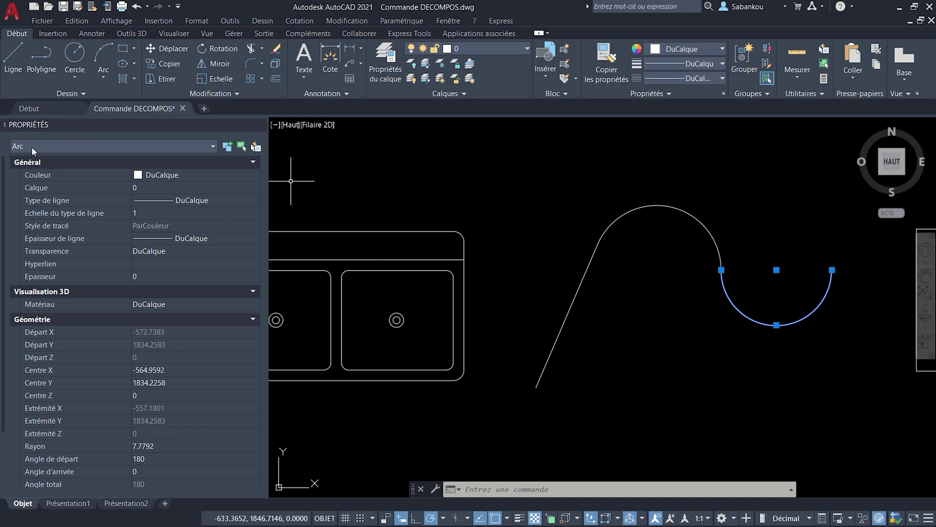
Step: Explode the rectangle with DECOMPOS and confirm its top edge is a separate 34.3683-long Ligne
key("Escape")
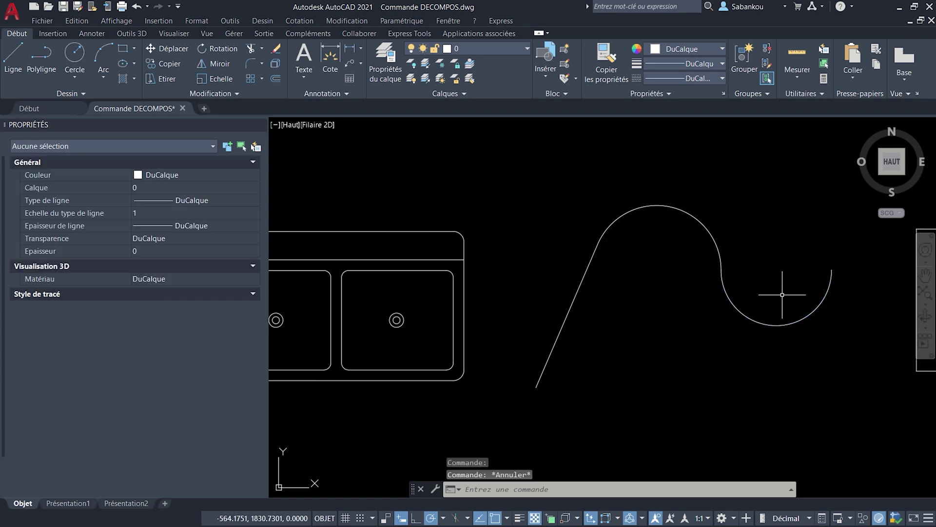
middle_click_drag(794, 317, 692, 313)
middle_click_drag(802, 315, 751, 316)
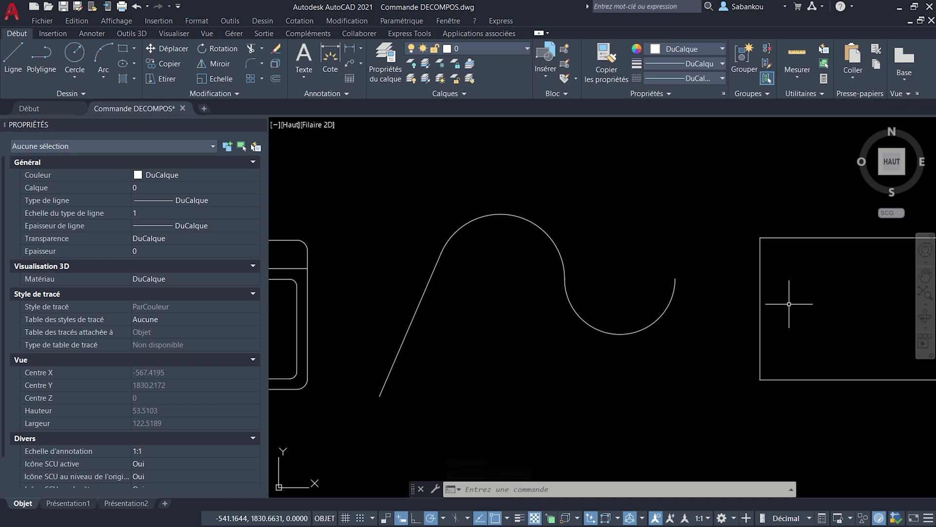
middle_click_drag(789, 304, 683, 299)
middle_click_drag(788, 302, 732, 299)
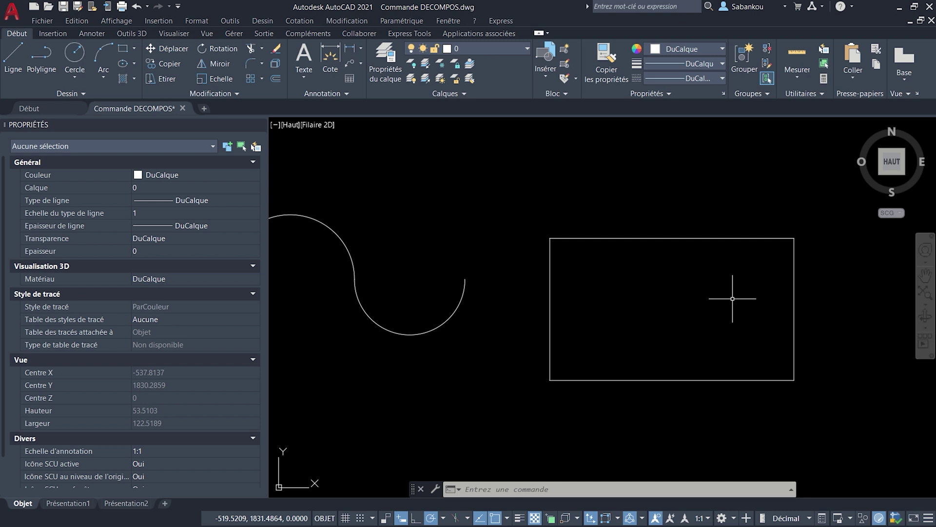
type("DECOMPOS")
key("Return")
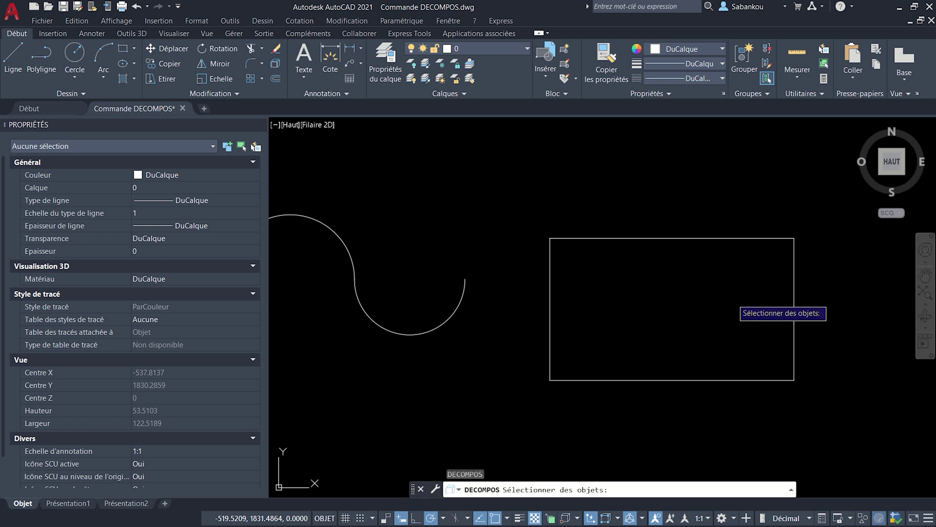
left_click(752, 409)
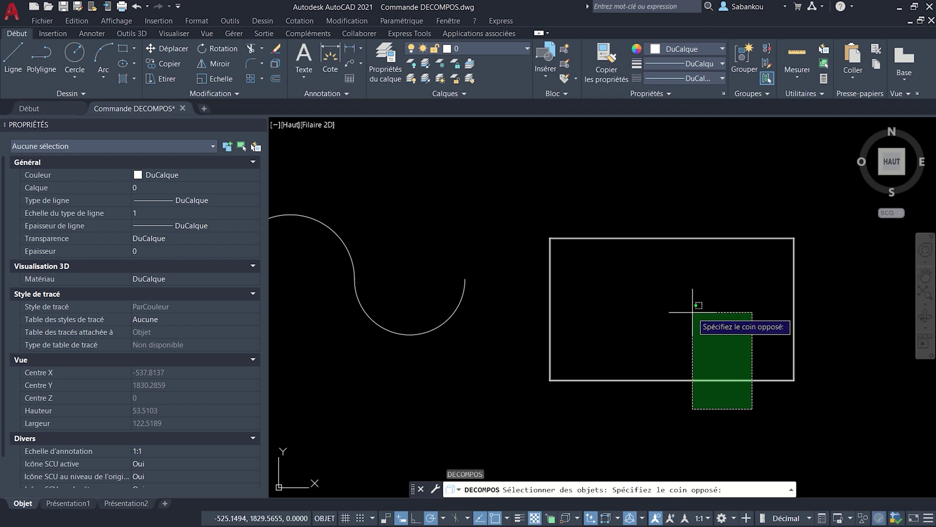
left_click(670, 299)
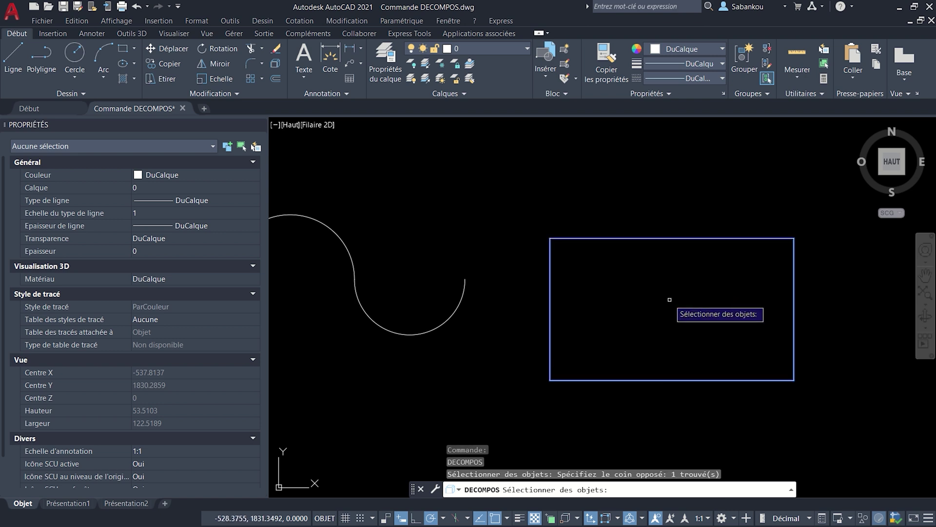
key("Return")
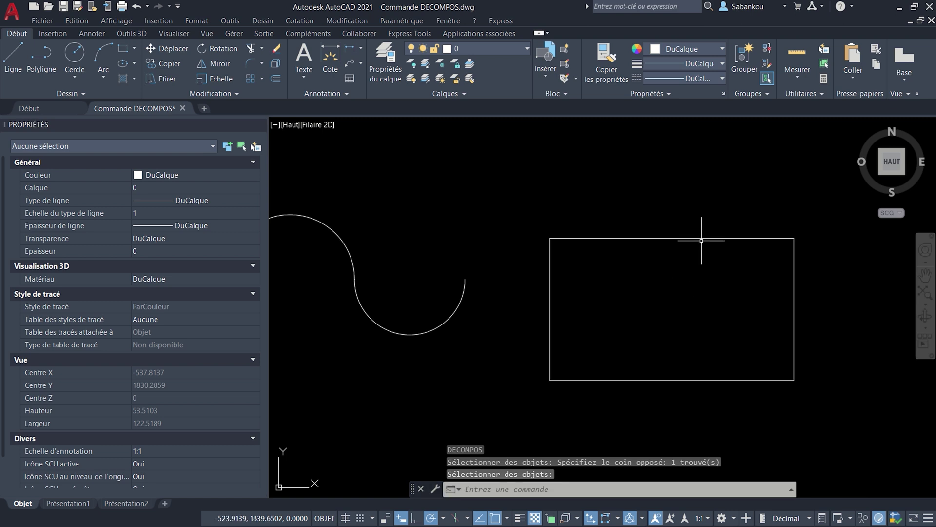
left_click(681, 238)
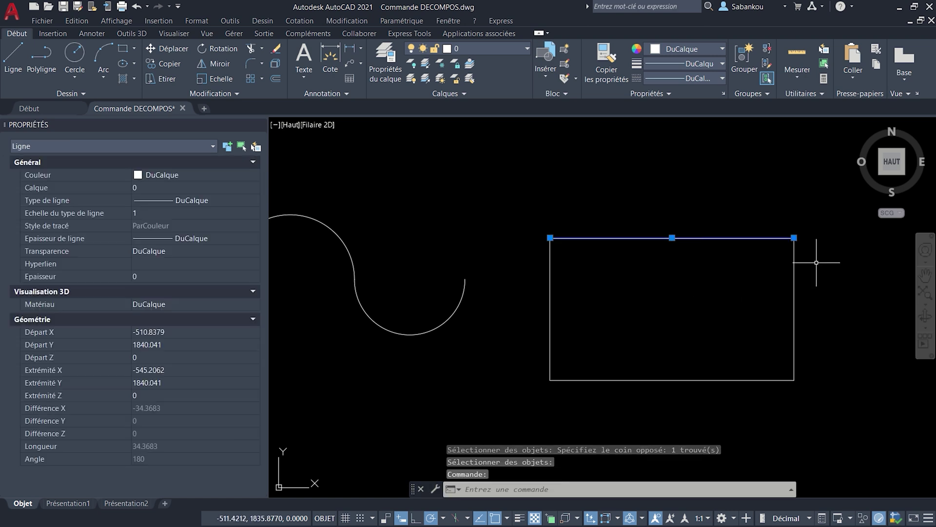
key("Escape")
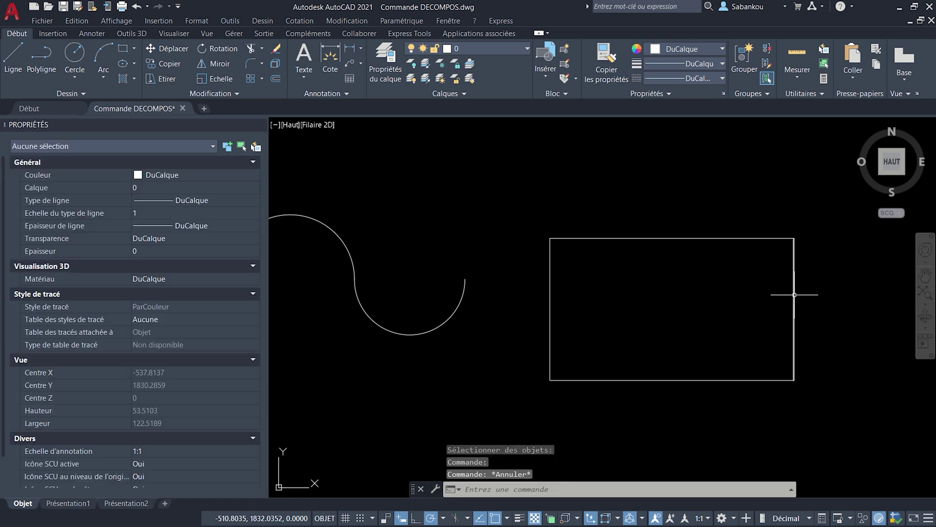
Step: Stretch the rectangle's left edge upward past its top to length 29.2954
left_click(794, 297)
key("Escape")
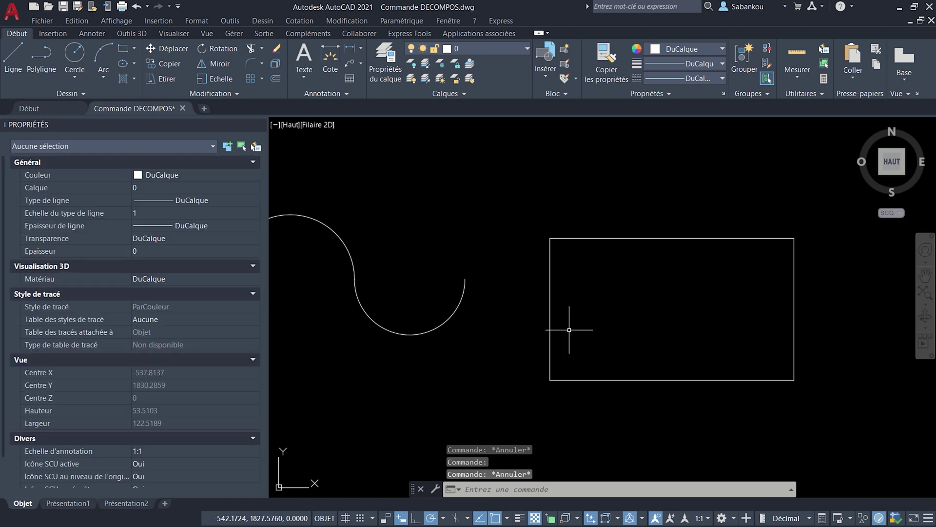
left_click(551, 320)
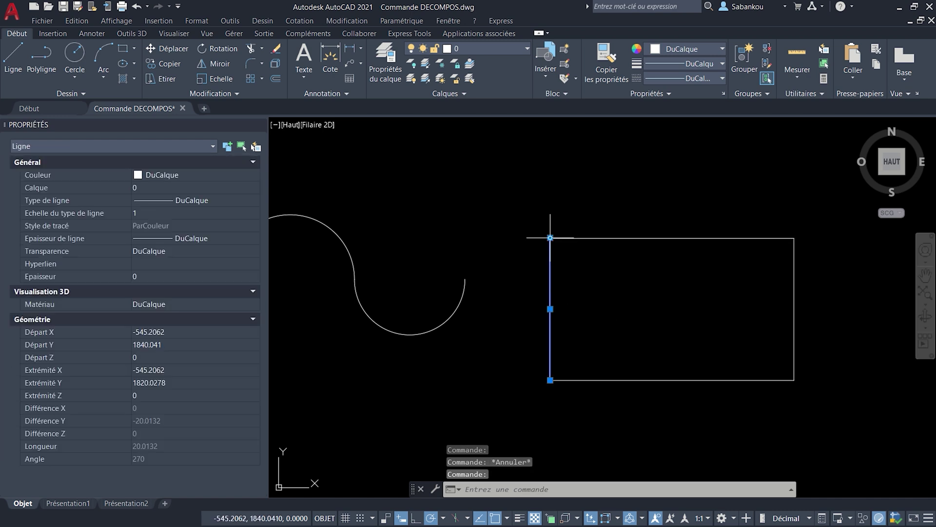
left_click(550, 237)
left_click(551, 172)
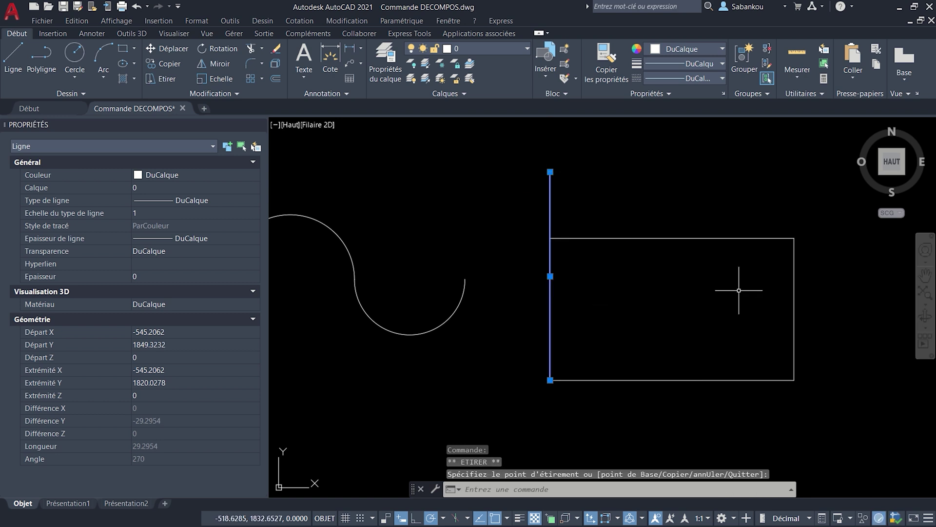
key("Escape")
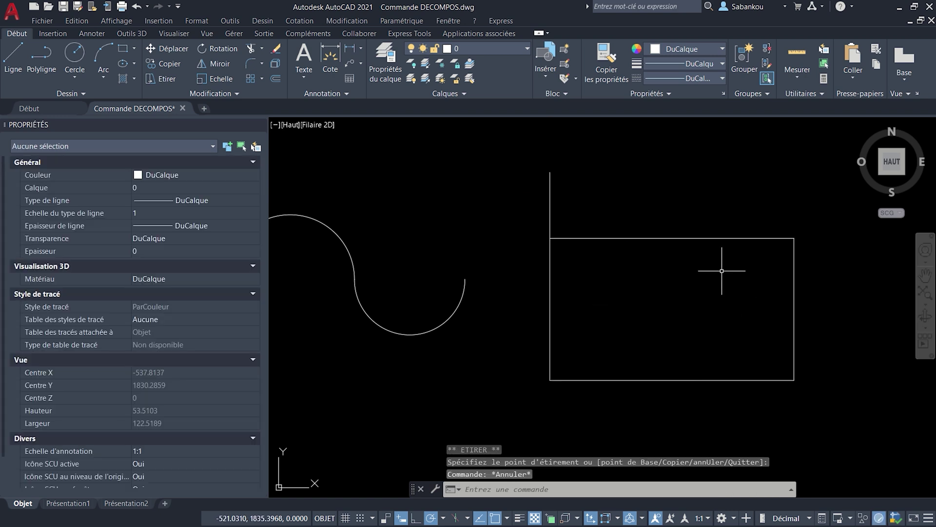